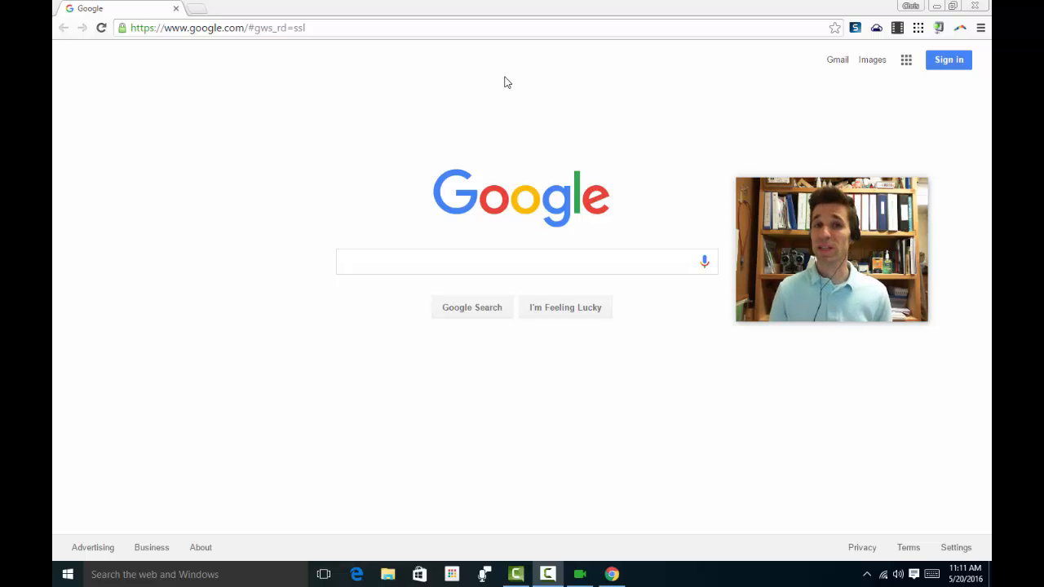
Step: Go to blogger.com and sign in to the Google account by entering the account password
{"action": "left_click", "coordinate": [346, 29]}
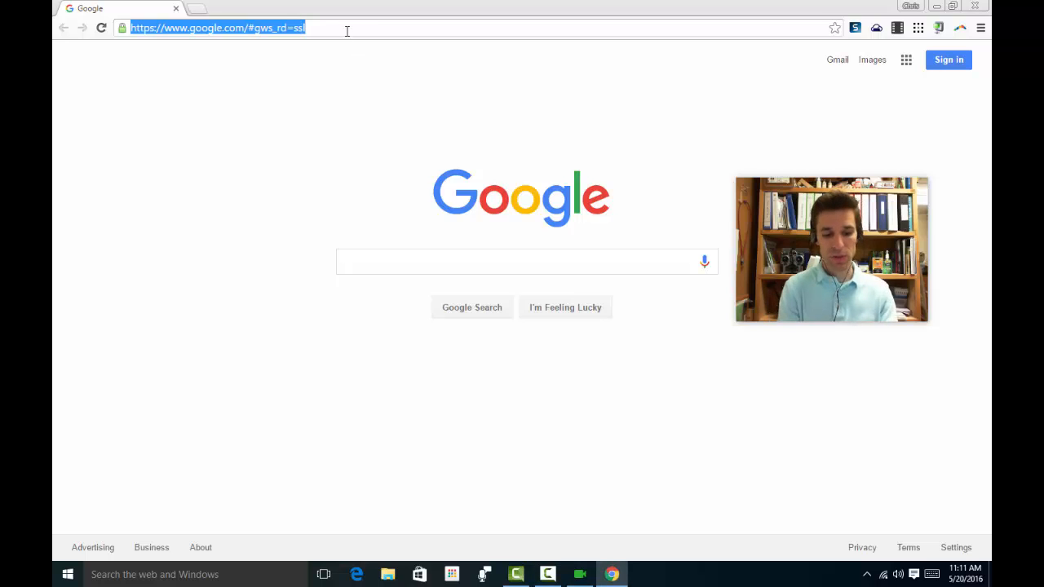
{"action": "type", "text": "blogger.com"}
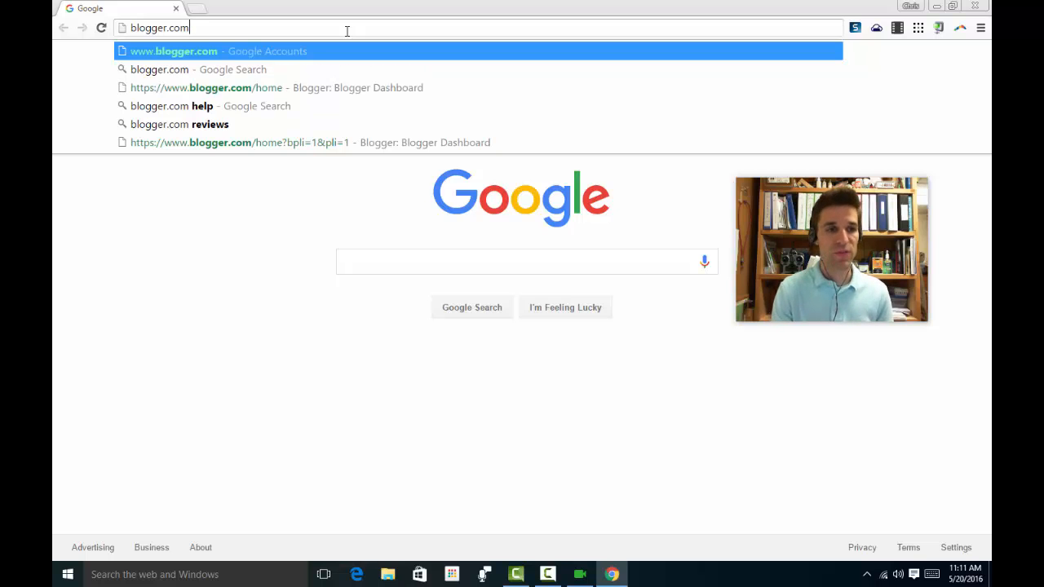
{"action": "key", "text": "Return"}
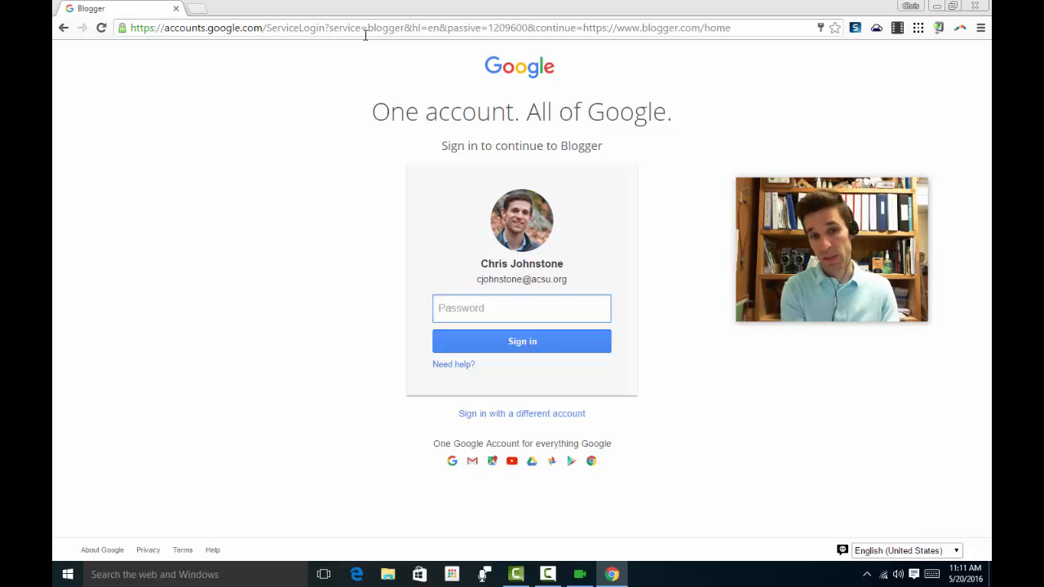
{"action": "type", "text": "•••••••••"}
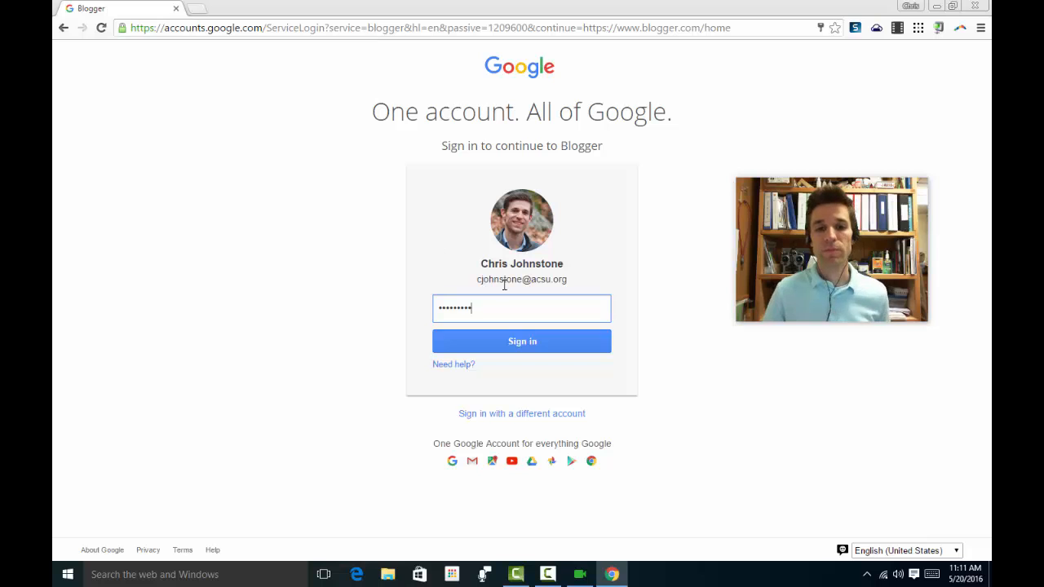
{"action": "left_click", "coordinate": [520, 341]}
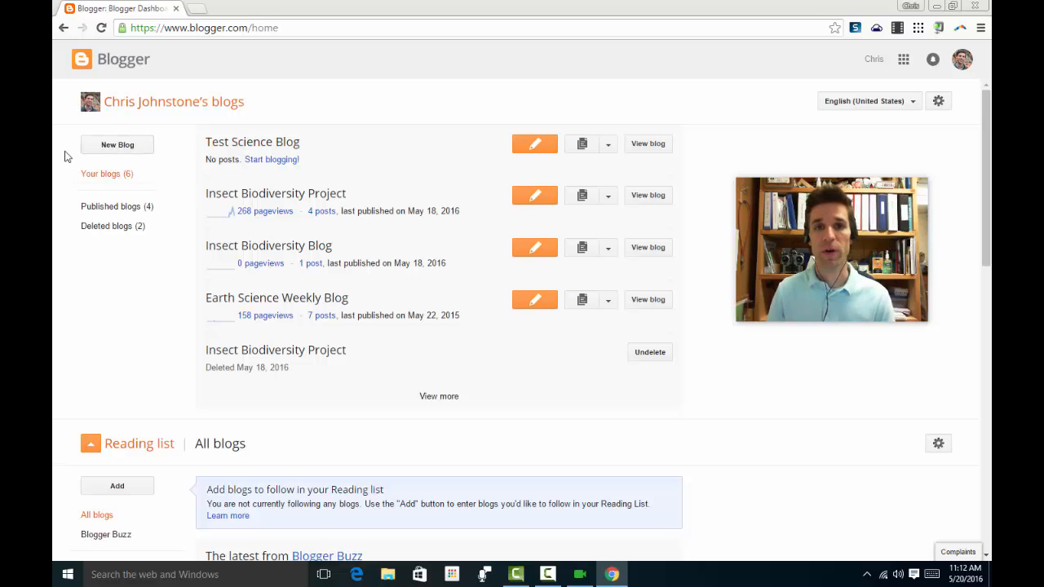
Step: Start a new blog and title it "Test Science Blog"
{"action": "left_click", "coordinate": [116, 150]}
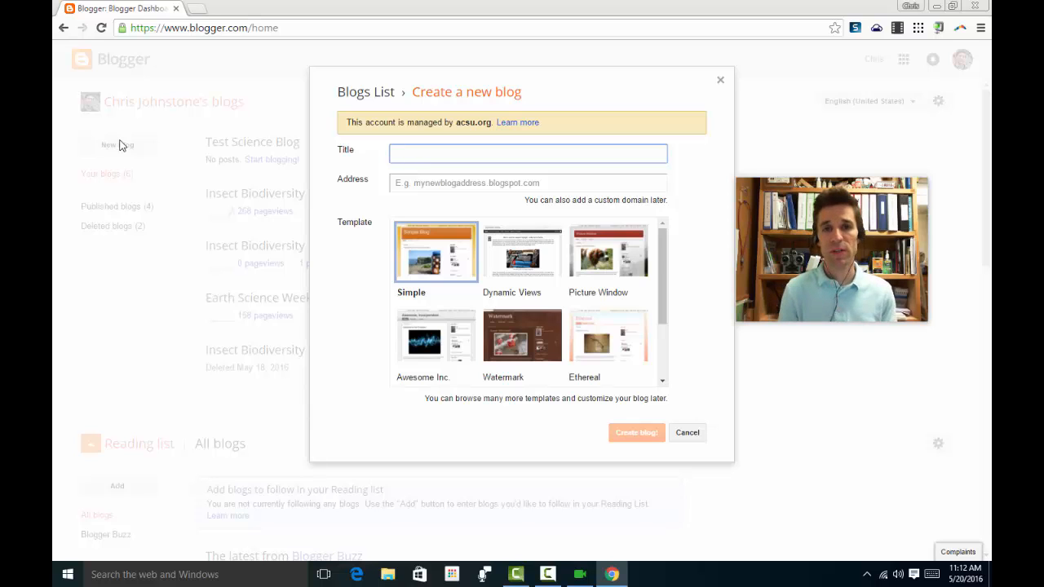
{"action": "type", "text": "Test "}
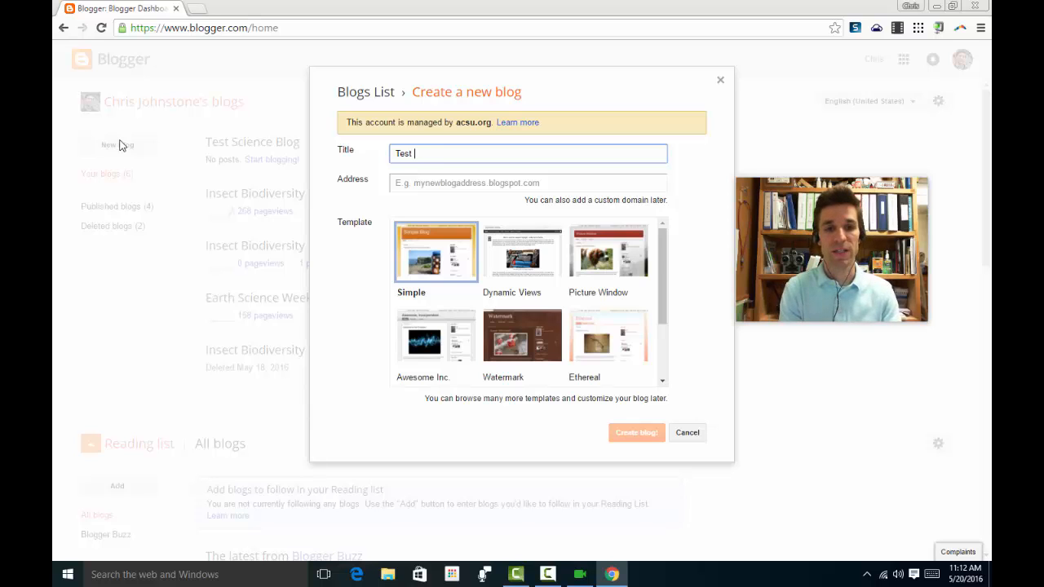
{"action": "type", "text": "Science Blog"}
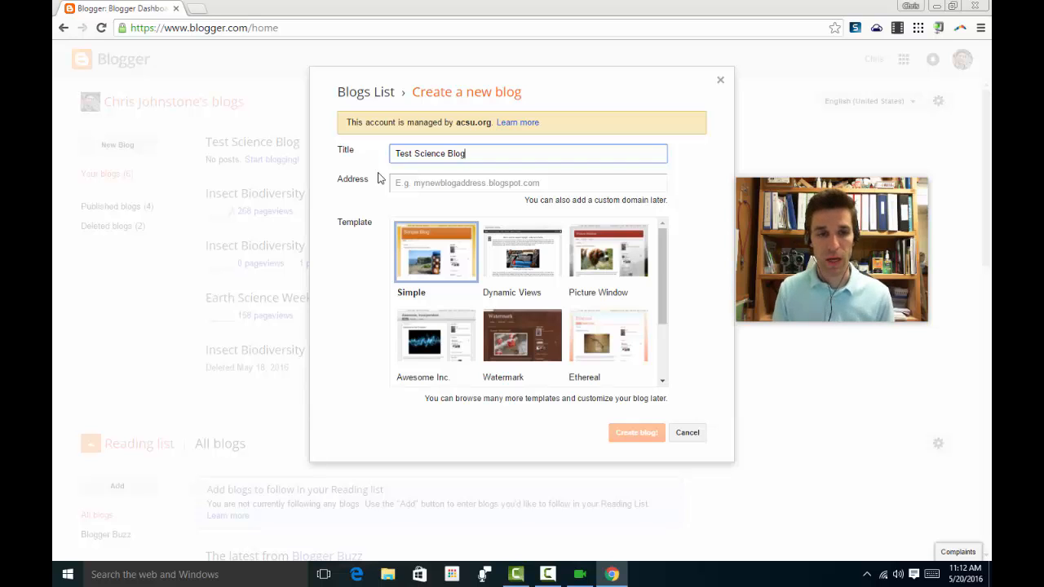
Step: Give the new blog a blogspot.com address made of the owner's surname followed by muhs2016, and check its availability
{"action": "left_click", "coordinate": [412, 183]}
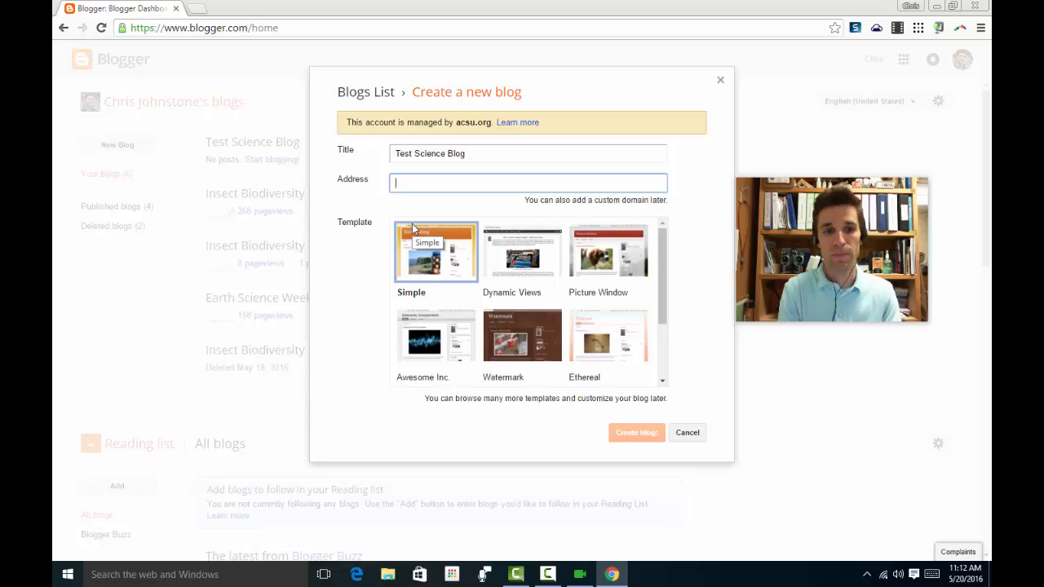
{"action": "type", "text": "johnstone"}
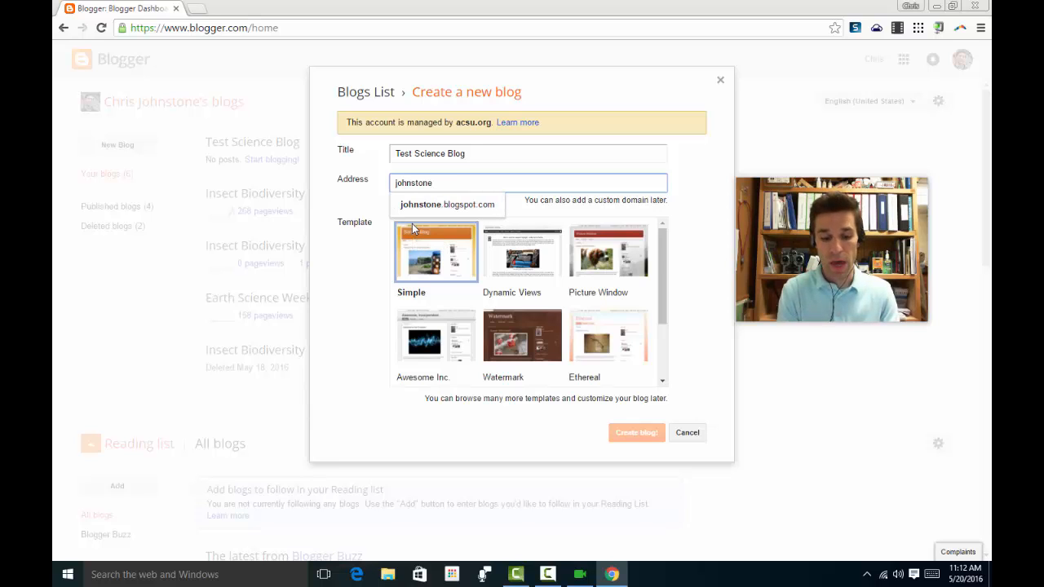
{"action": "type", "text": "muhs"}
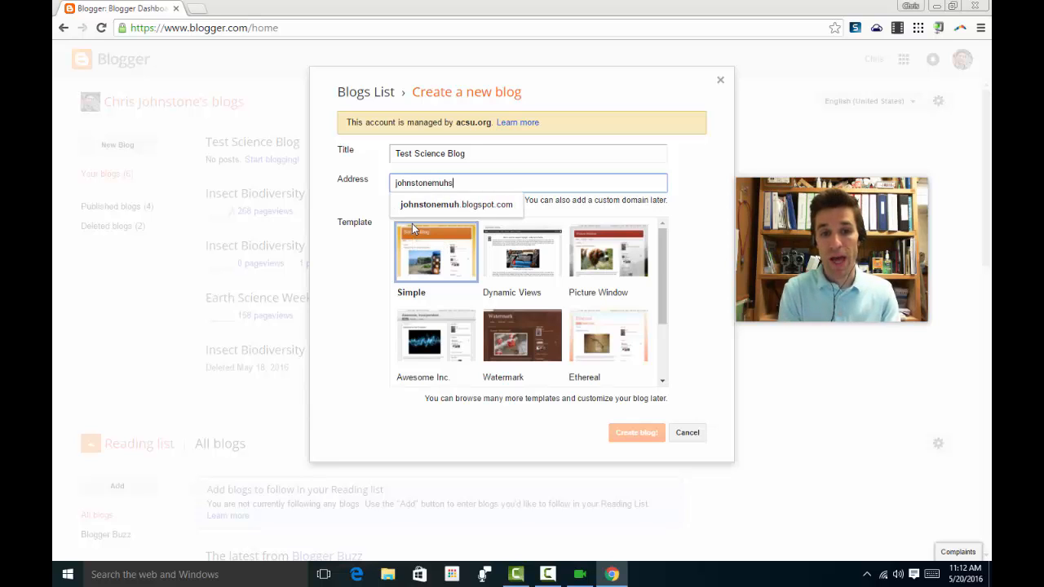
{"action": "type", "text": "2016"}
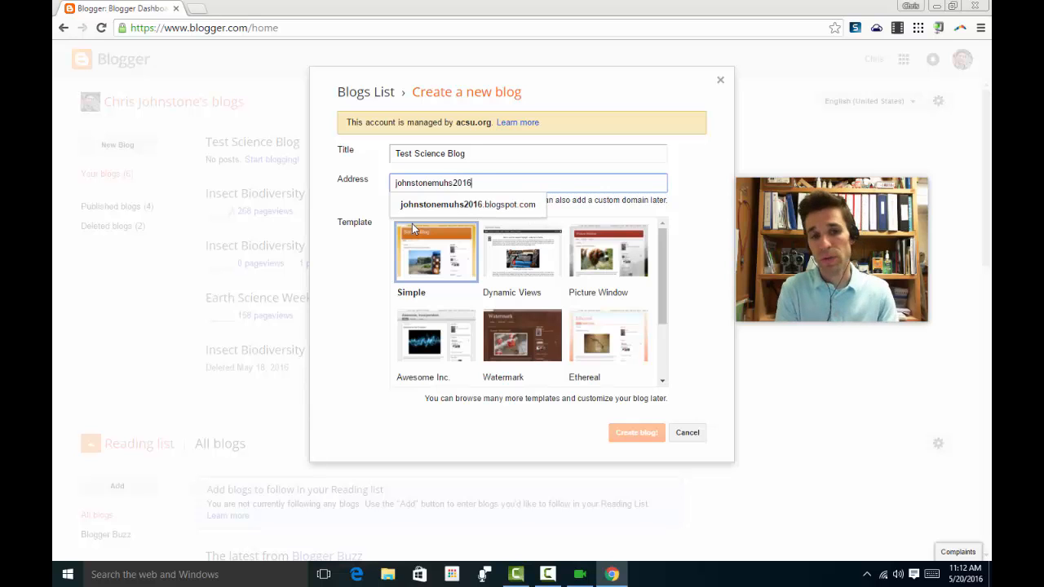
{"action": "left_click", "coordinate": [332, 207]}
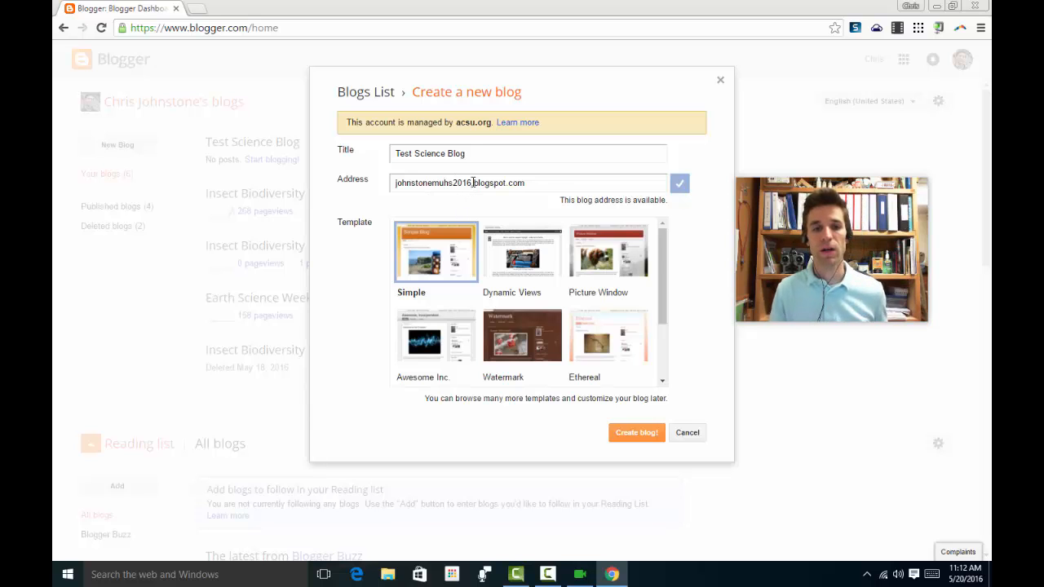
{"action": "left_click", "coordinate": [533, 181]}
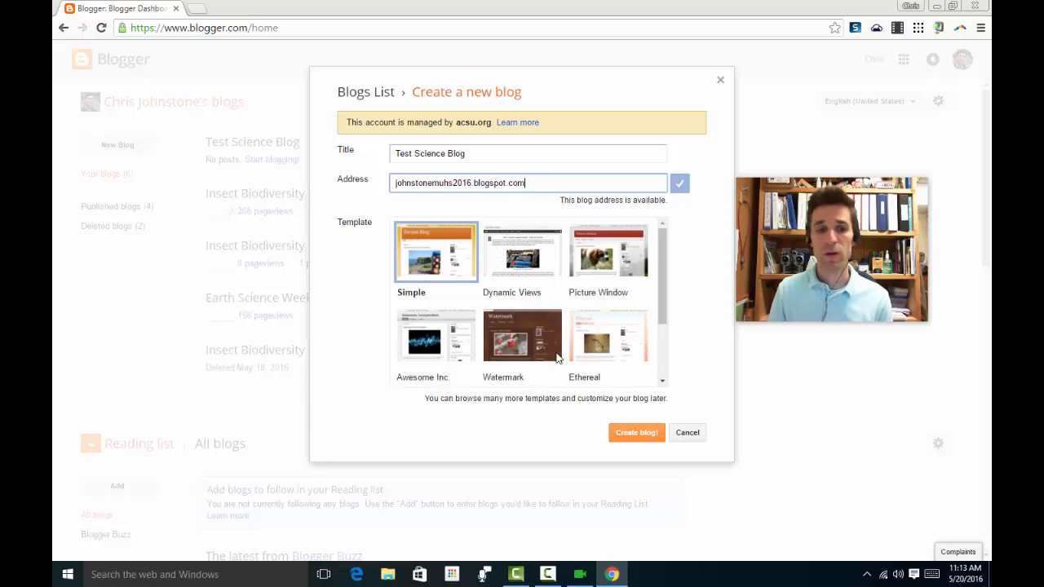
Step: Create the blog with the Simple template and decline the offer to find a domain name
{"action": "left_click", "coordinate": [447, 256]}
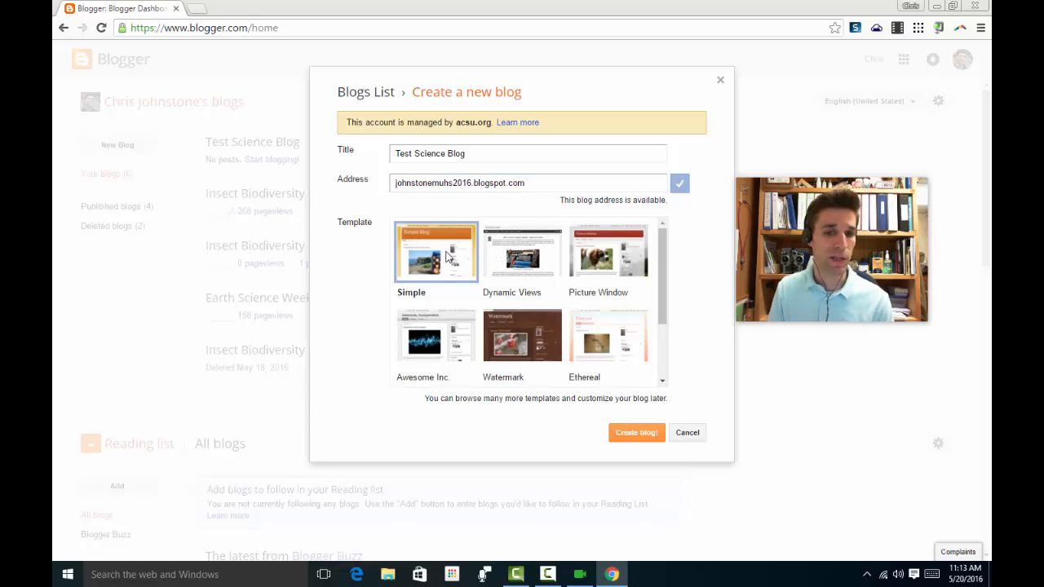
{"action": "mouse_move", "coordinate": [662, 294]}
{"action": "left_mouse_down"}
{"action": "mouse_move", "coordinate": [662, 317]}
{"action": "mouse_move", "coordinate": [662, 300]}
{"action": "left_mouse_up"}
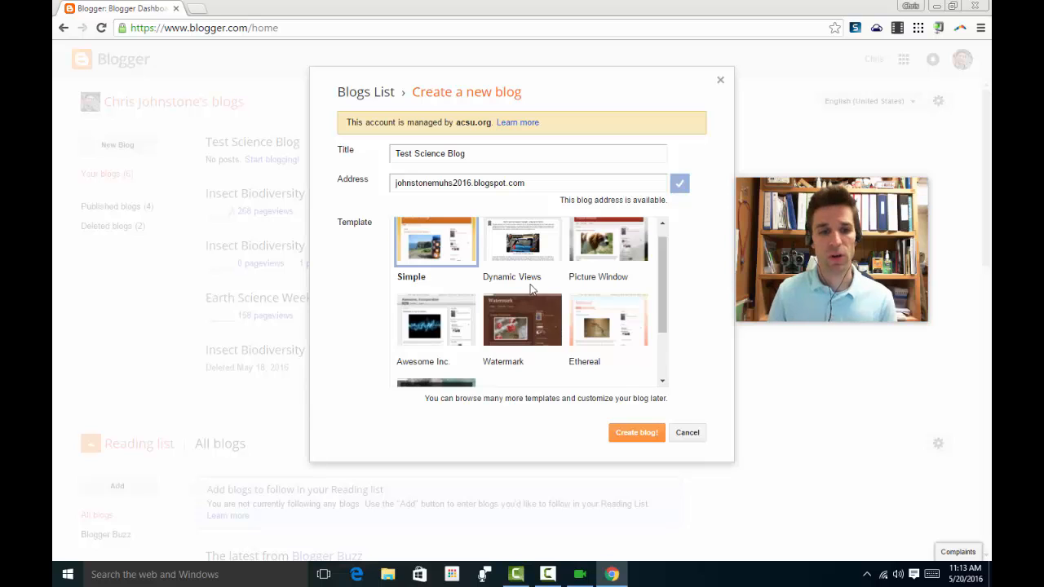
{"action": "scroll", "coordinate": [533, 290], "scroll_direction": "up", "scroll_amount": 1}
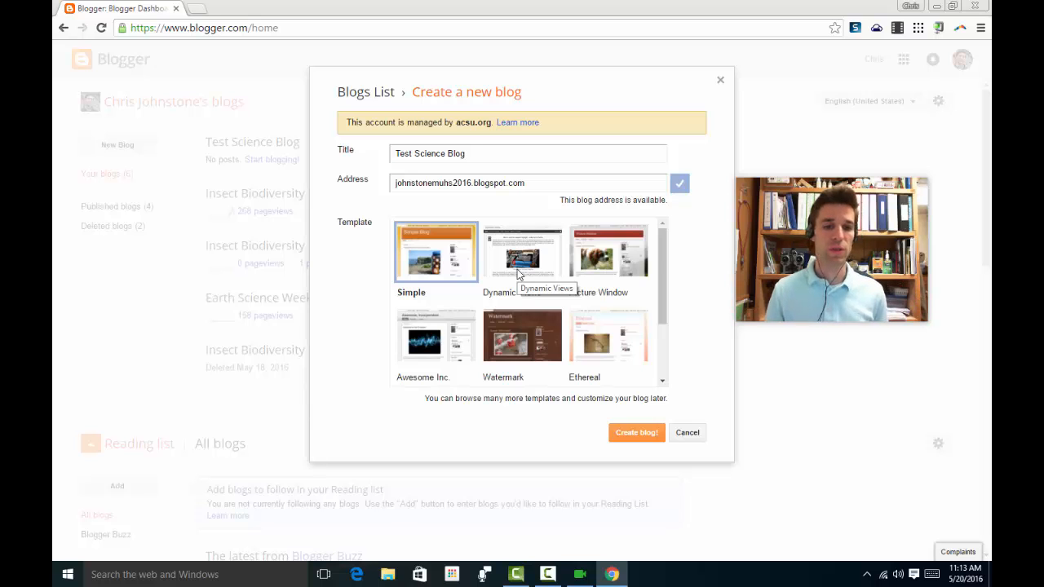
{"action": "left_click", "coordinate": [635, 440]}
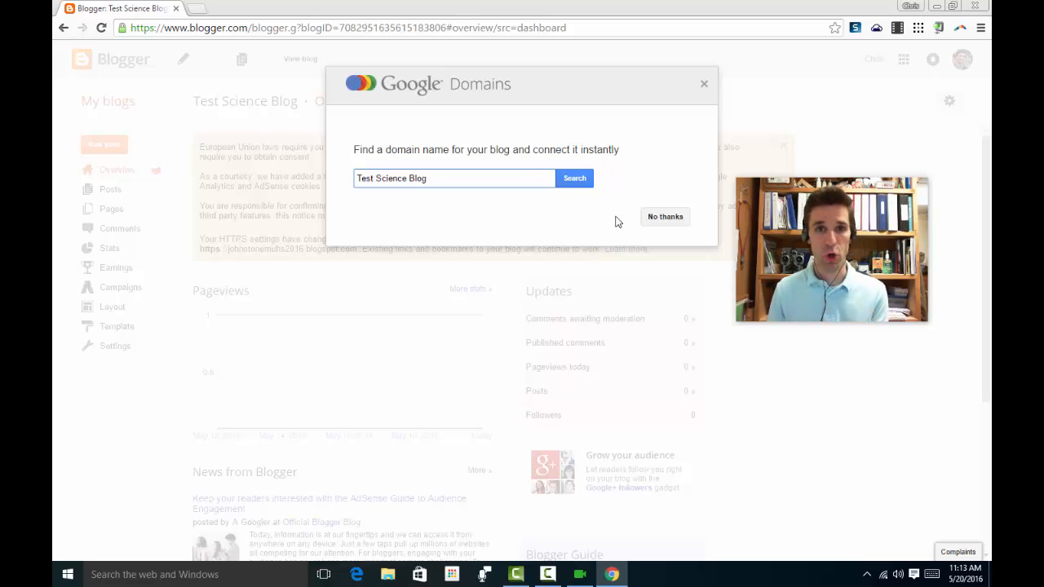
{"action": "left_click", "coordinate": [665, 219]}
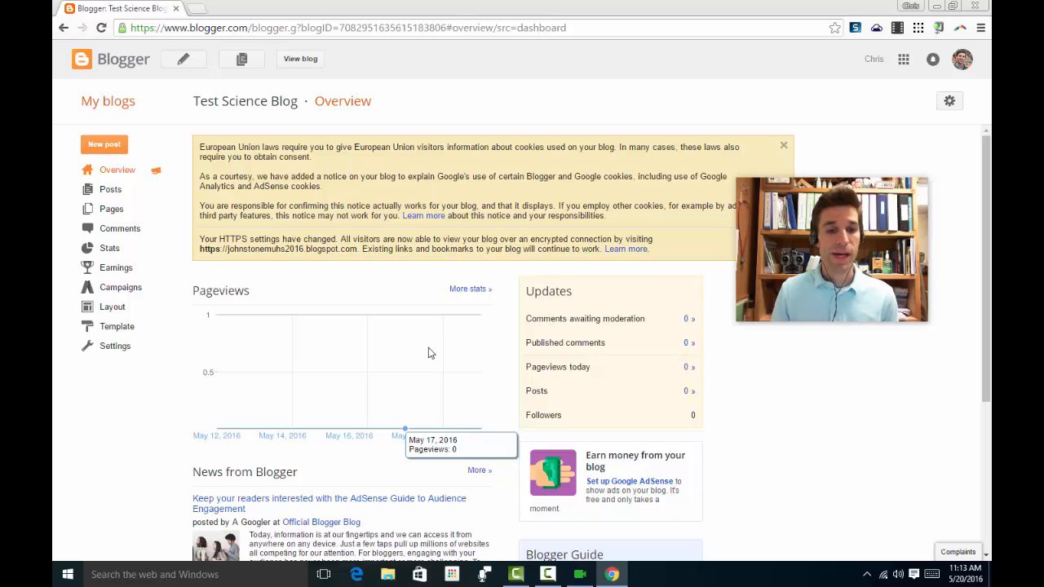
Step: Start a new post on the blog and title it "My first post!"
{"action": "scroll", "coordinate": [813, 399], "scroll_direction": "down", "scroll_amount": 3}
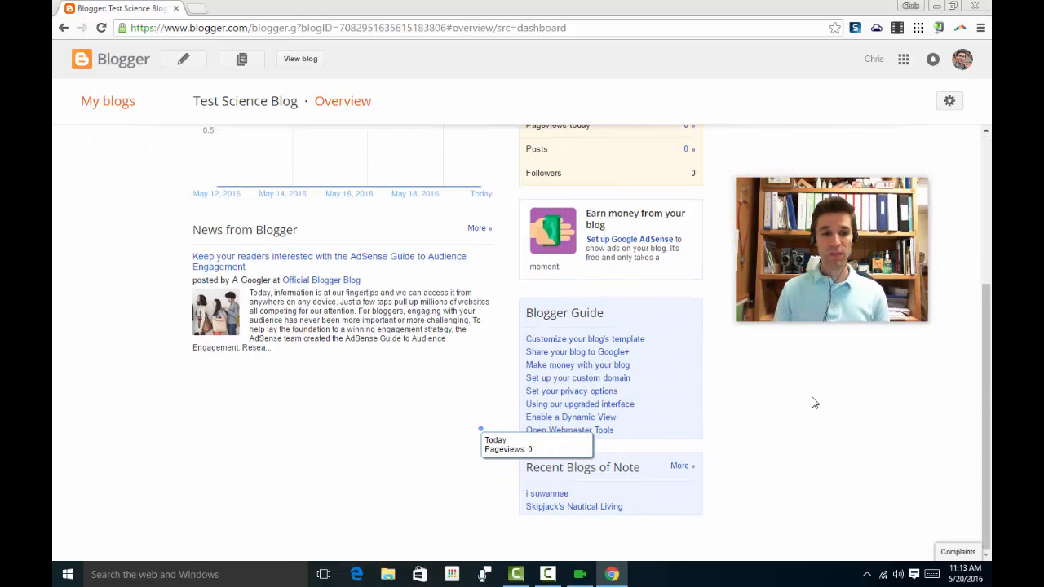
{"action": "scroll", "coordinate": [813, 402], "scroll_direction": "up", "scroll_amount": 3}
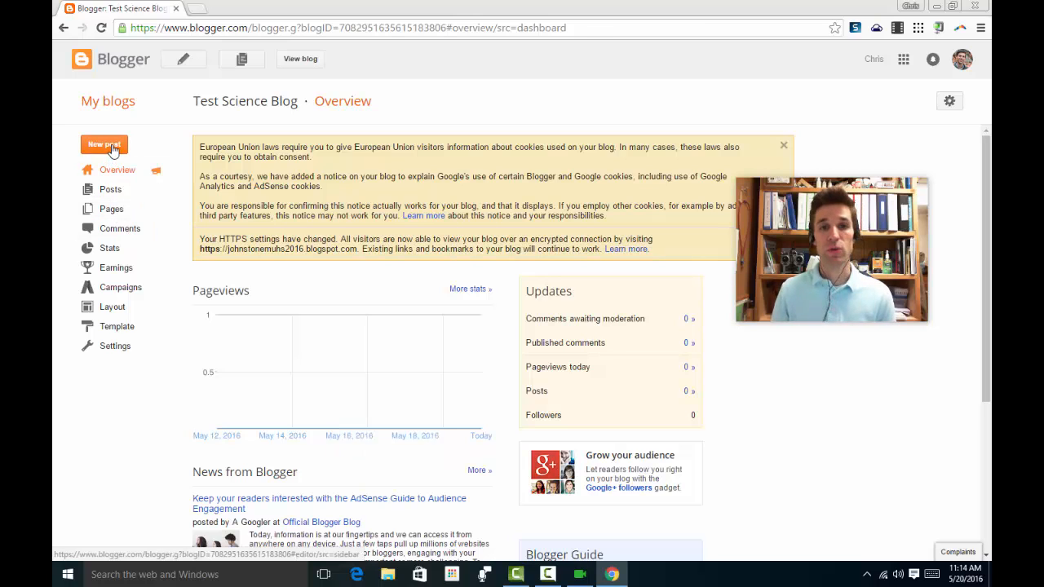
{"action": "left_click", "coordinate": [113, 148]}
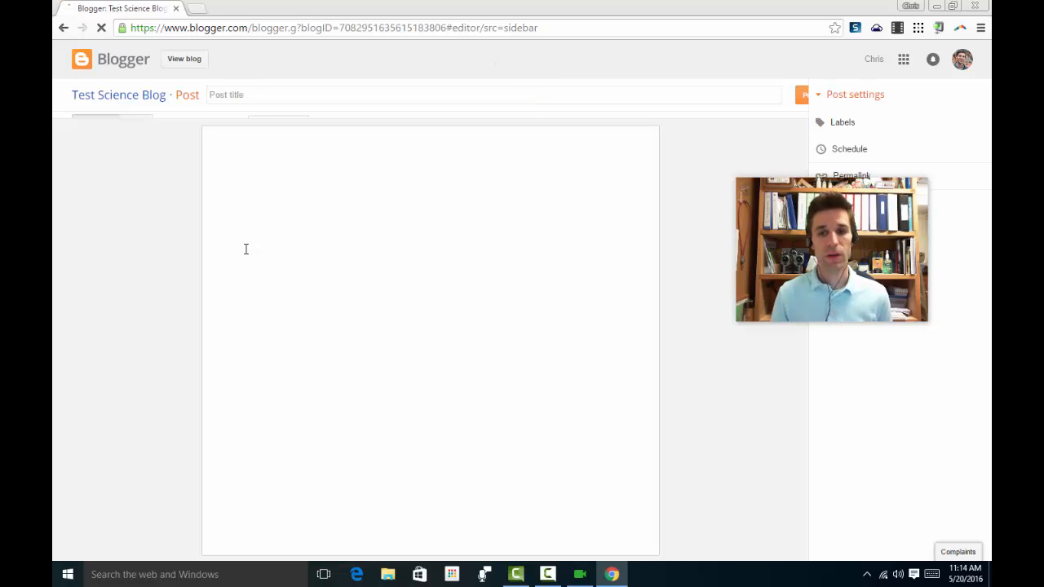
{"action": "left_click", "coordinate": [250, 94]}
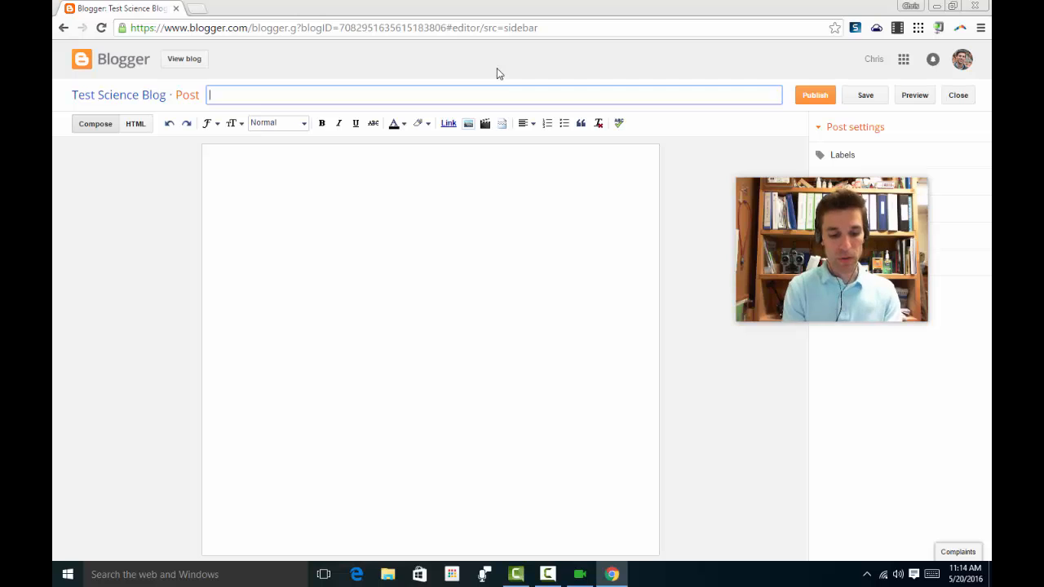
{"action": "type", "text": "My first "}
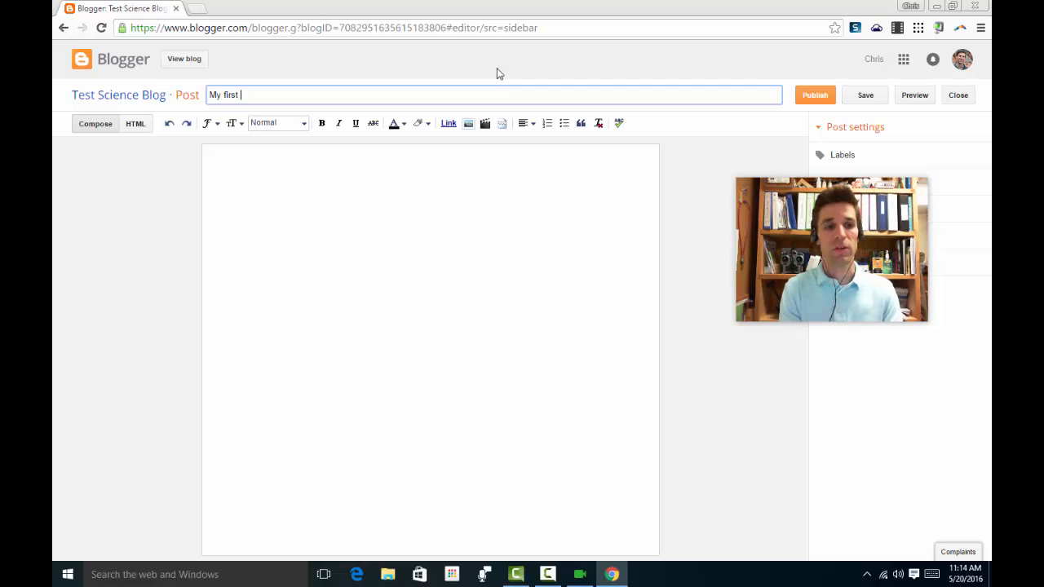
{"action": "type", "text": "post!"}
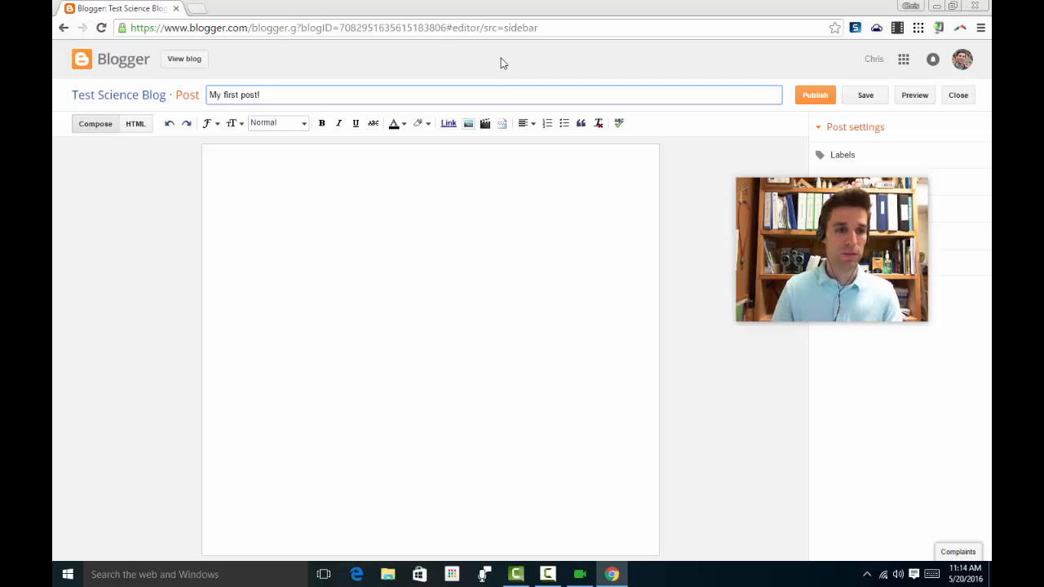
Step: Write the post body as "This is my first post to my blog! Yay!"
{"action": "left_click", "coordinate": [378, 180]}
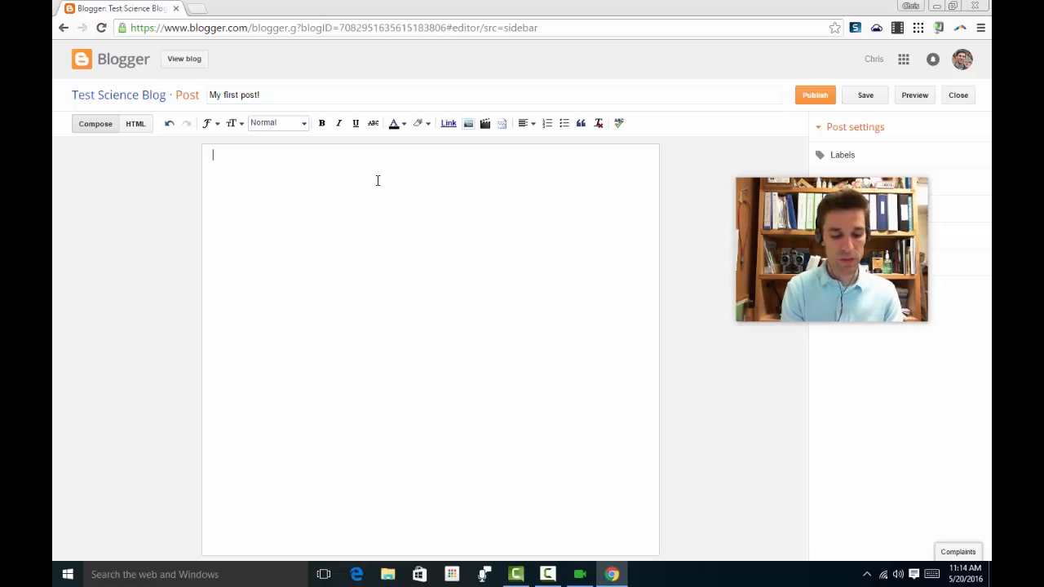
{"action": "type", "text": "This is my first po"}
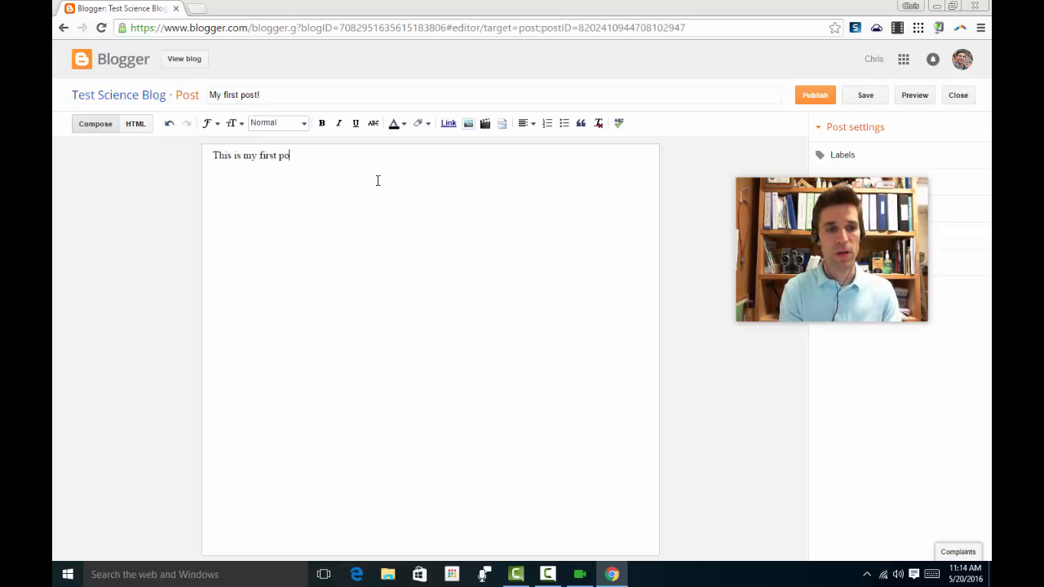
{"action": "type", "text": "st to my blog."}
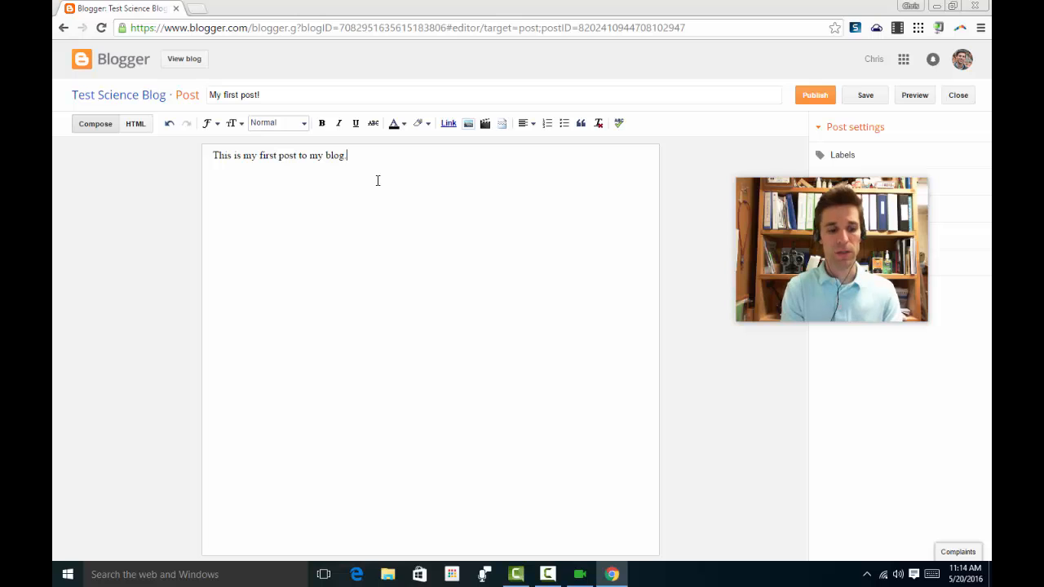
{"action": "key", "text": "BackSpace"}
{"action": "type", "text": "! Yay!"}
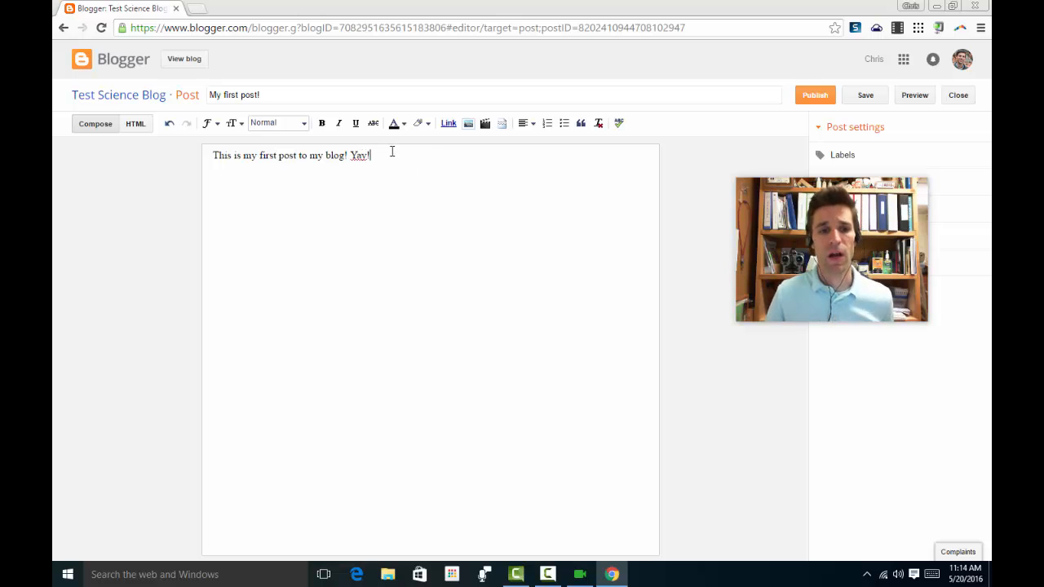
{"action": "left_click_drag", "start_coordinate": [386, 154], "coordinate": [211, 155]}
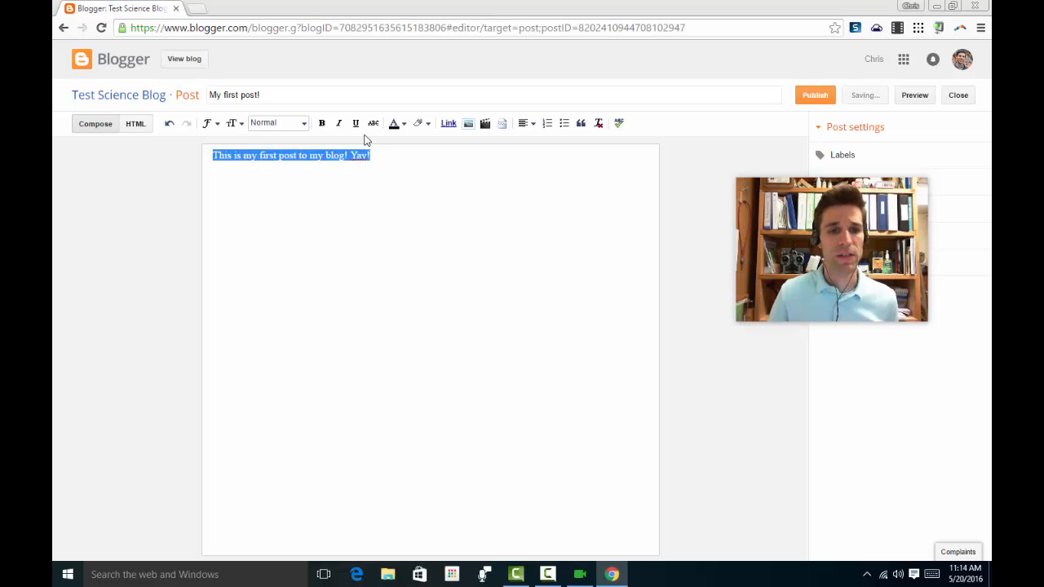
{"action": "left_click", "coordinate": [446, 125]}
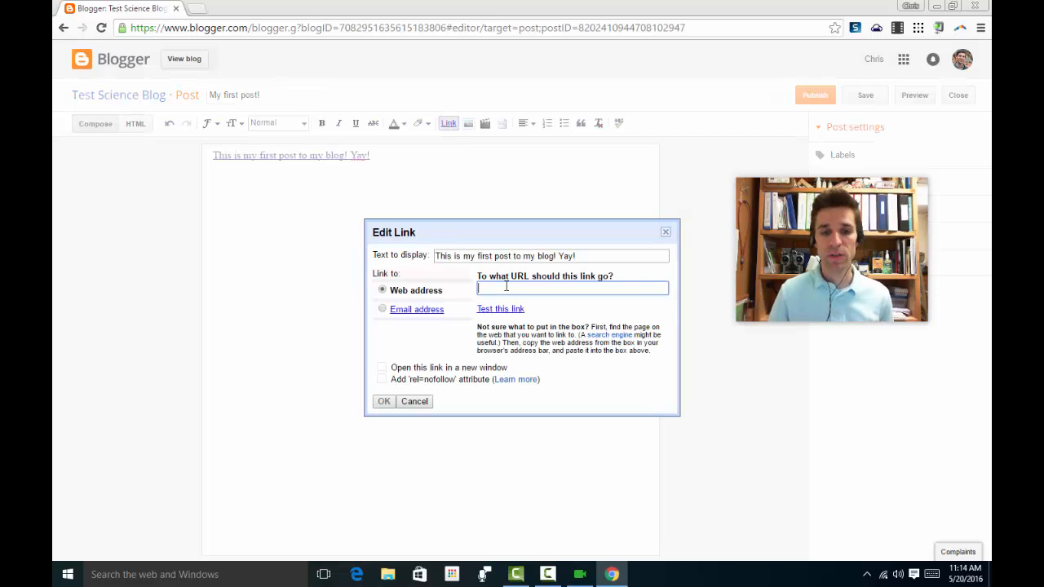
{"action": "left_click", "coordinate": [665, 232]}
{"action": "left_click", "coordinate": [466, 149]}
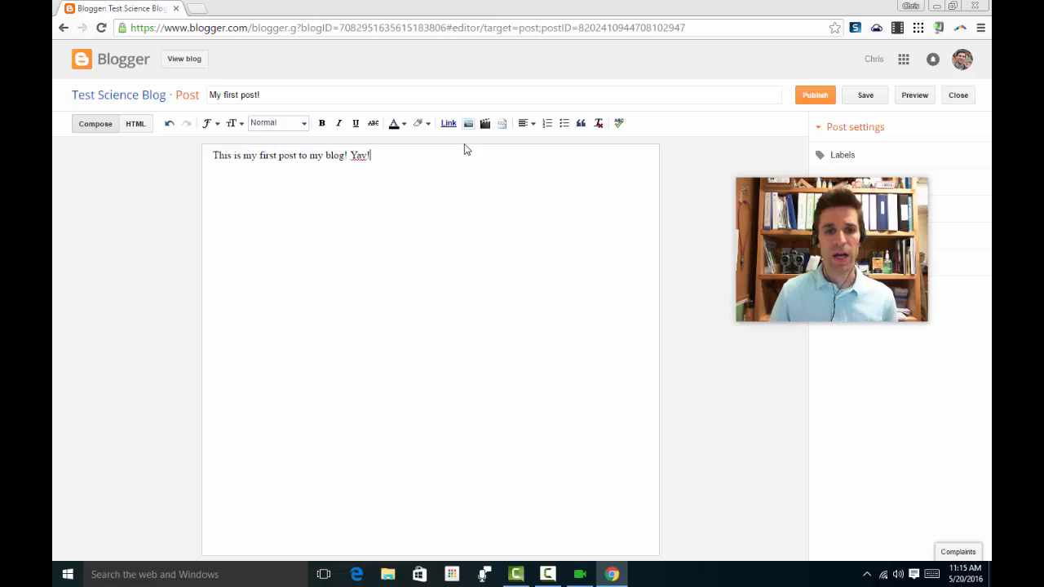
{"action": "left_click", "coordinate": [468, 124]}
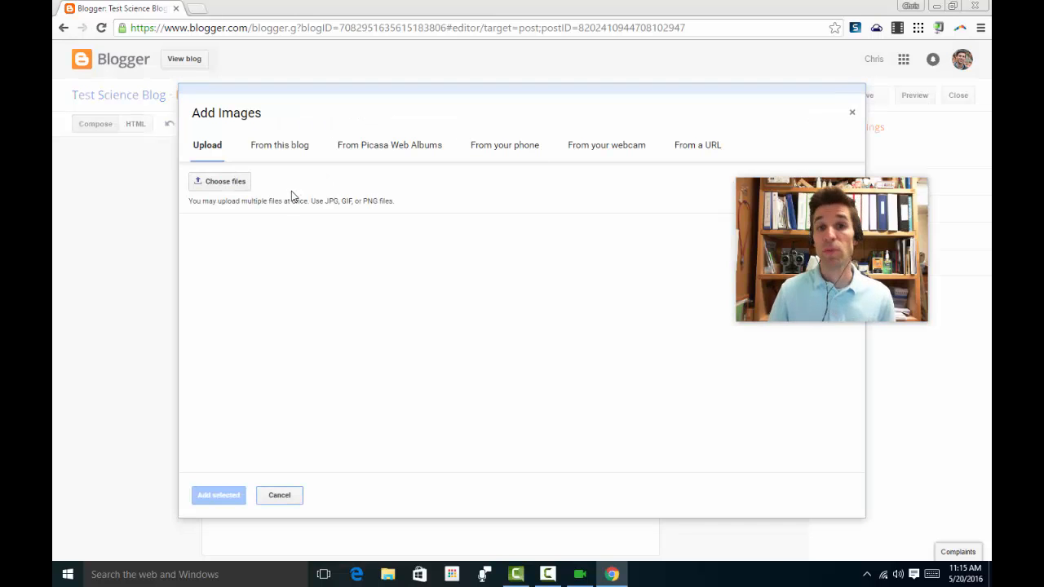
{"action": "left_click", "coordinate": [852, 113]}
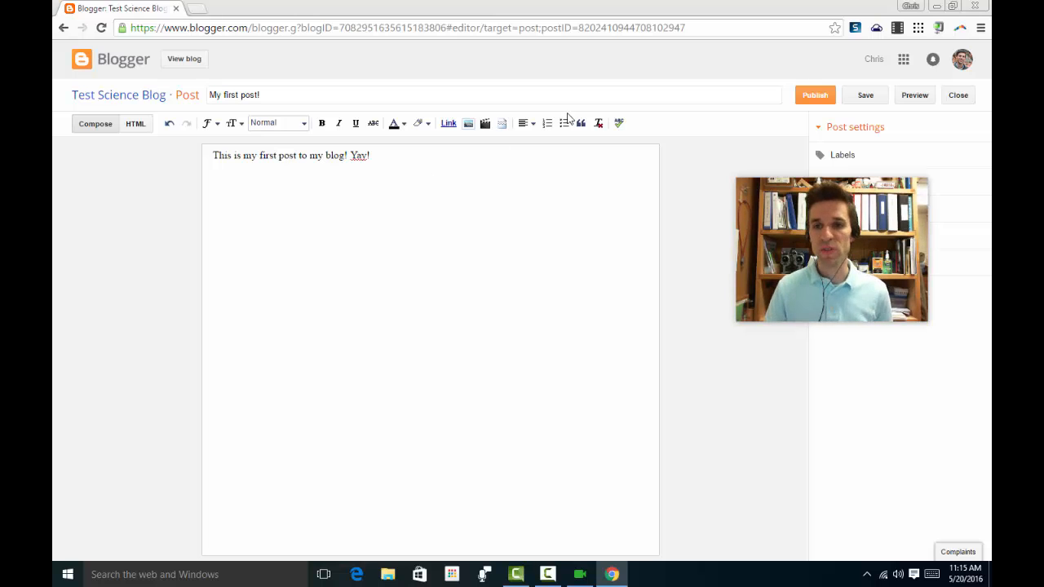
Step: Publish the post and decline sharing it on Google+
{"action": "left_click", "coordinate": [813, 97]}
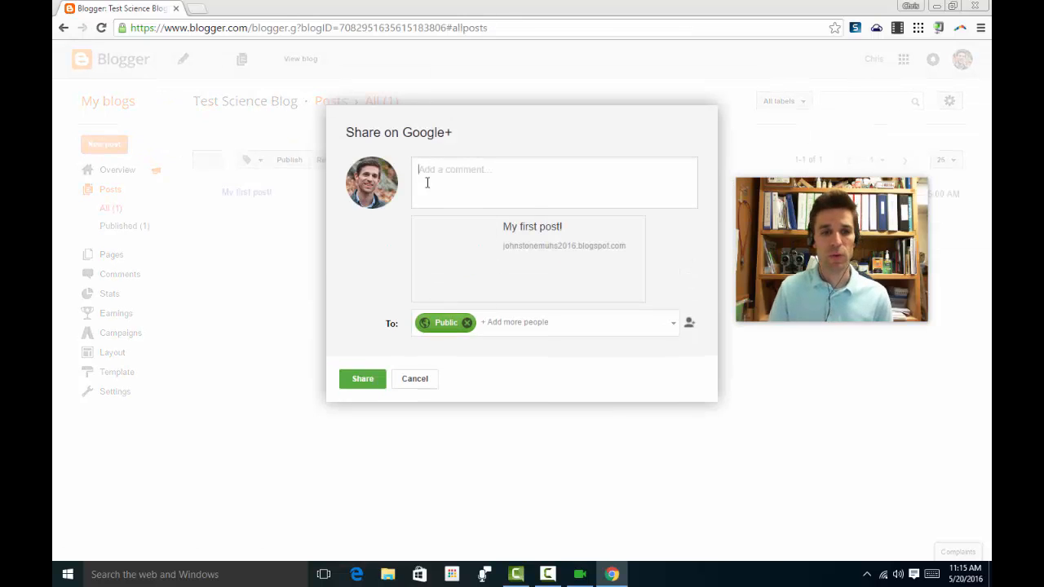
{"action": "left_click", "coordinate": [414, 379]}
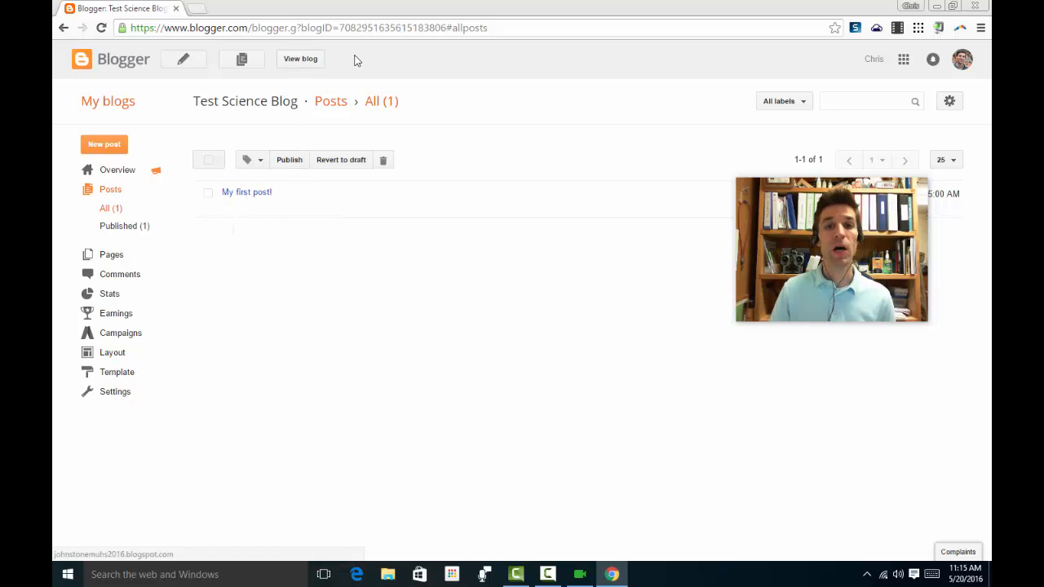
Step: View the live blog and open its design page
{"action": "left_click", "coordinate": [301, 62]}
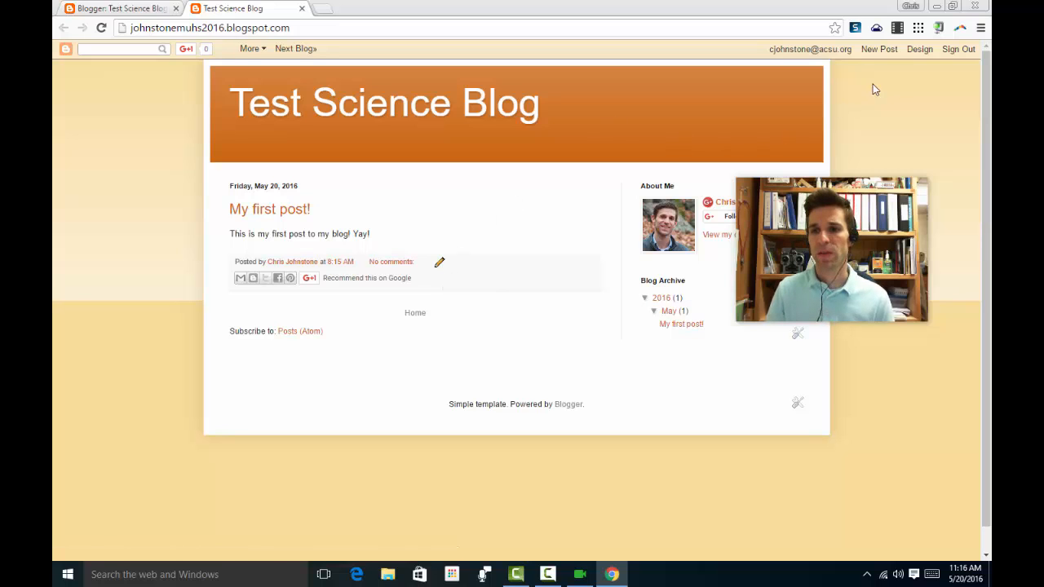
{"action": "left_click", "coordinate": [920, 51]}
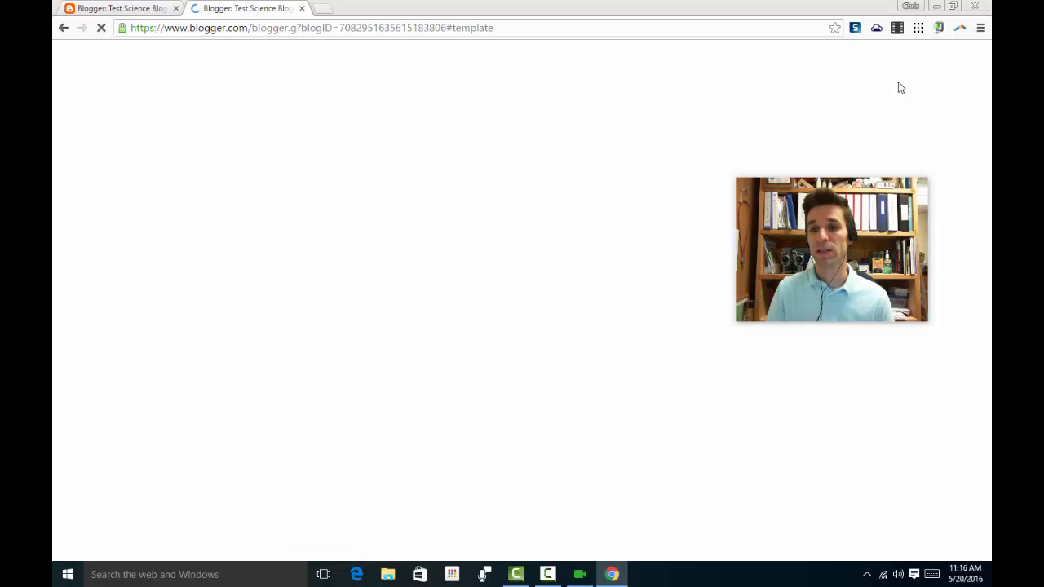